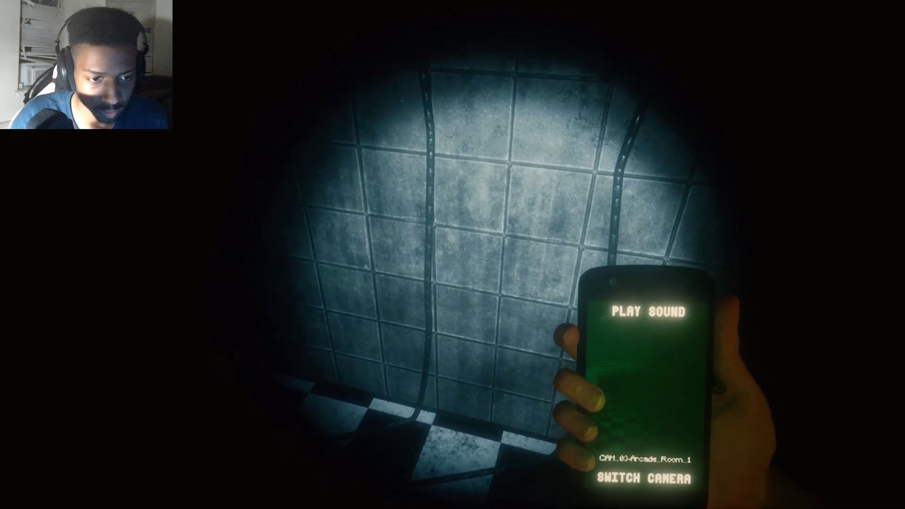
key(w)
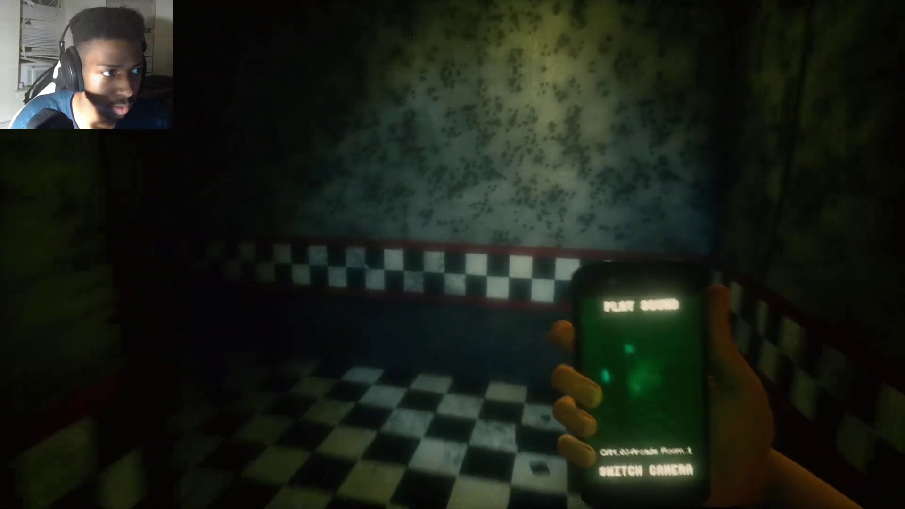
key(w)
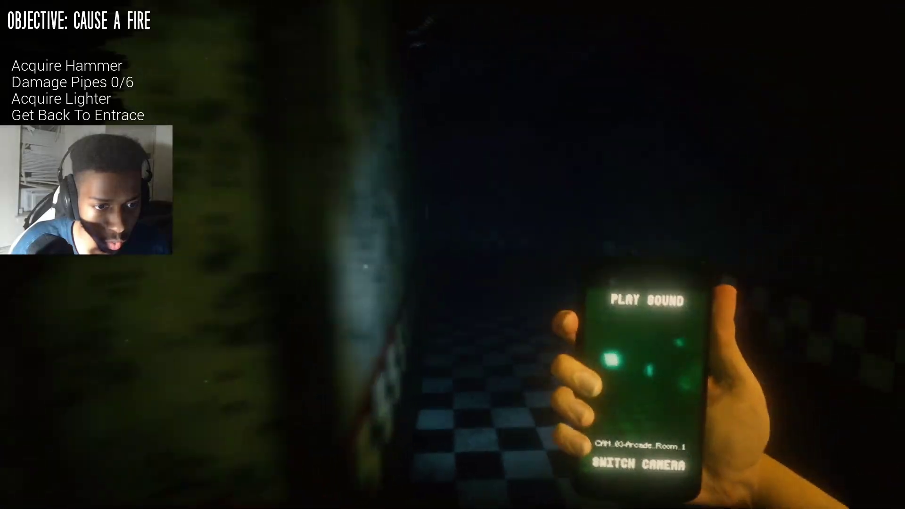
key(w)
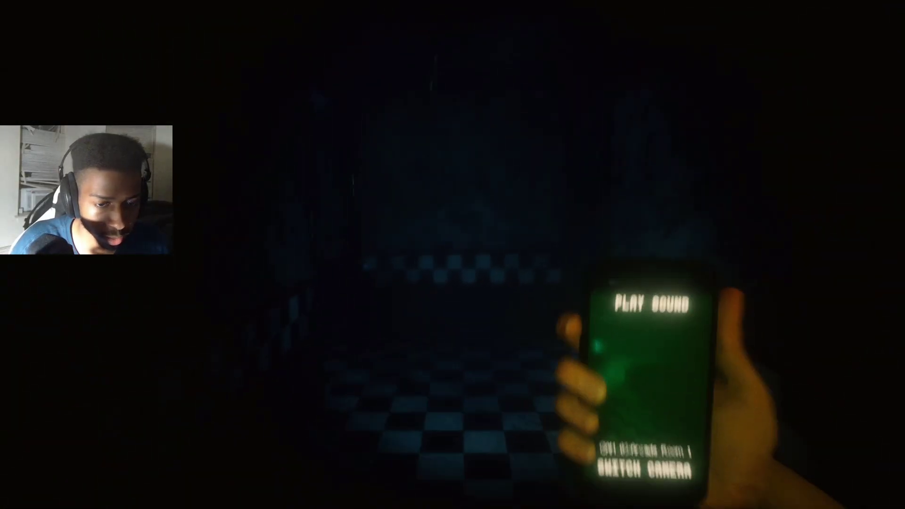